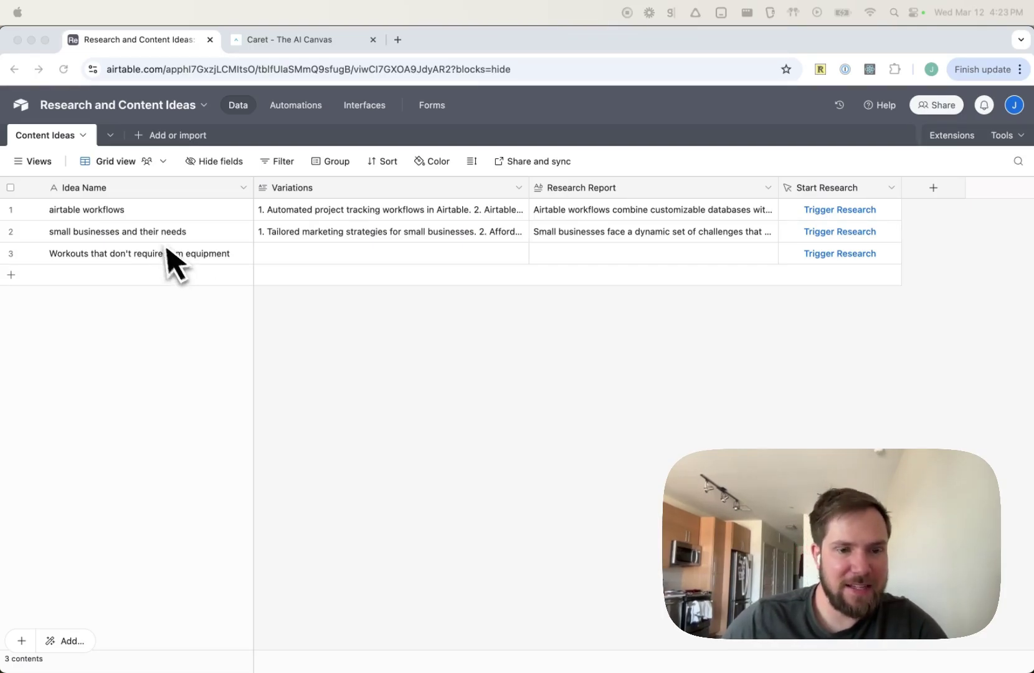
left_click(117, 261)
left_click(416, 358)
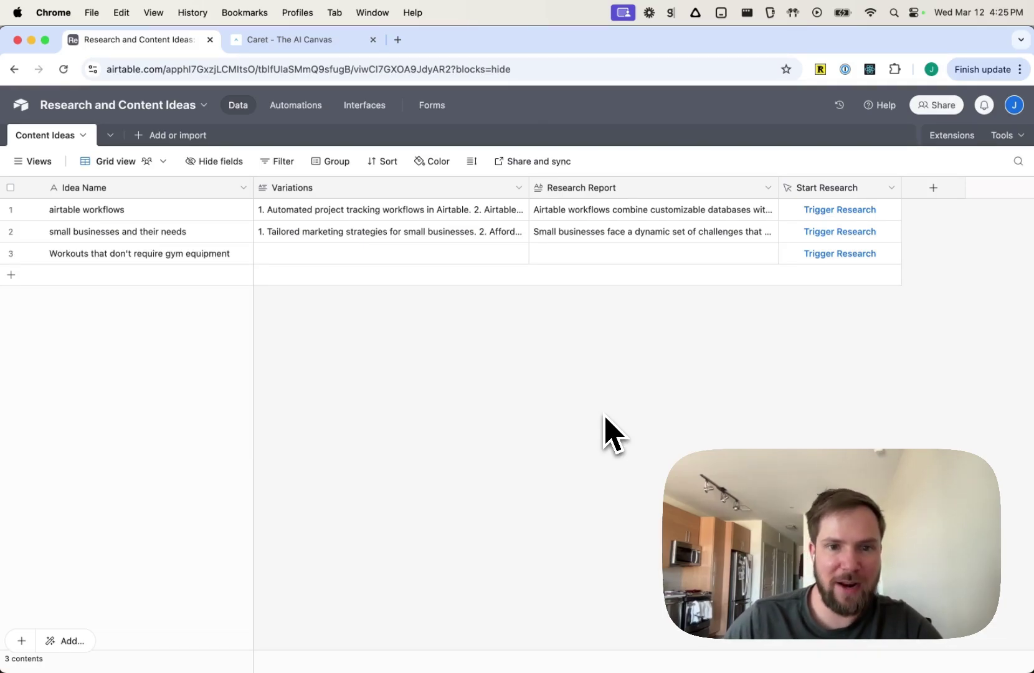
- Switch to Caret, add Generate and Summarize to the new workflow's purposes, and include the Airtable service
key("ctrl+Tab")
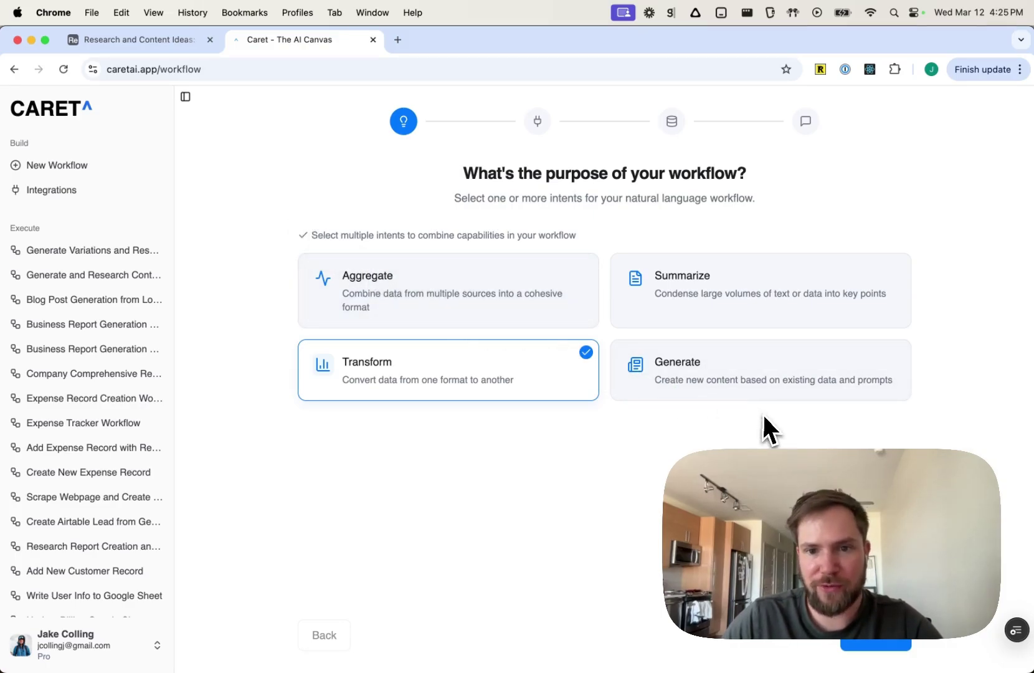
left_click(815, 388)
left_click(787, 321)
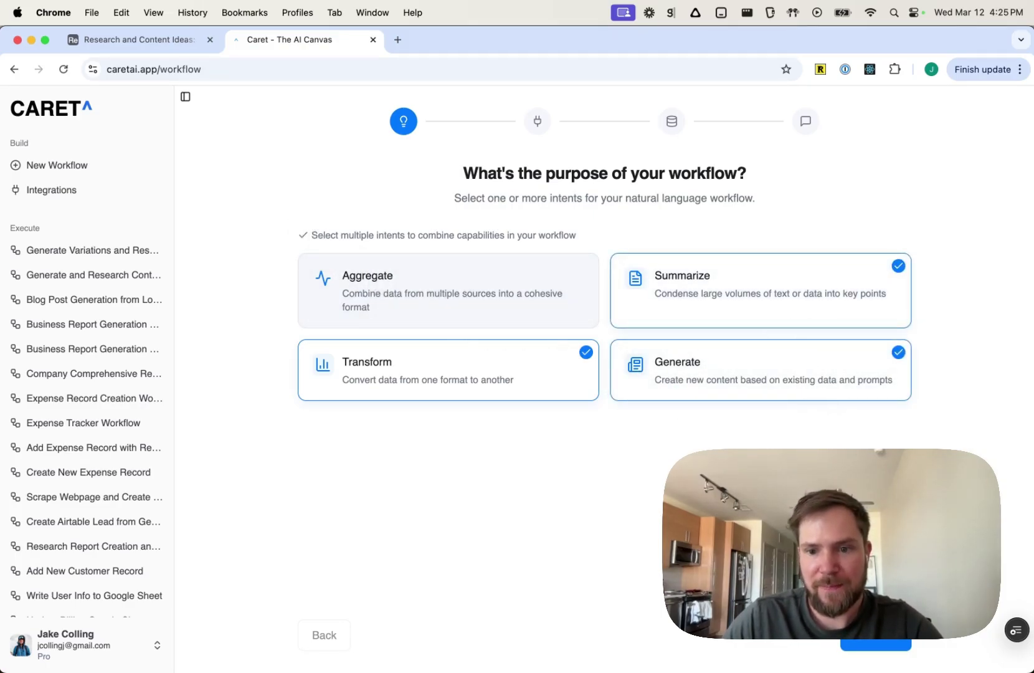
left_click(872, 643)
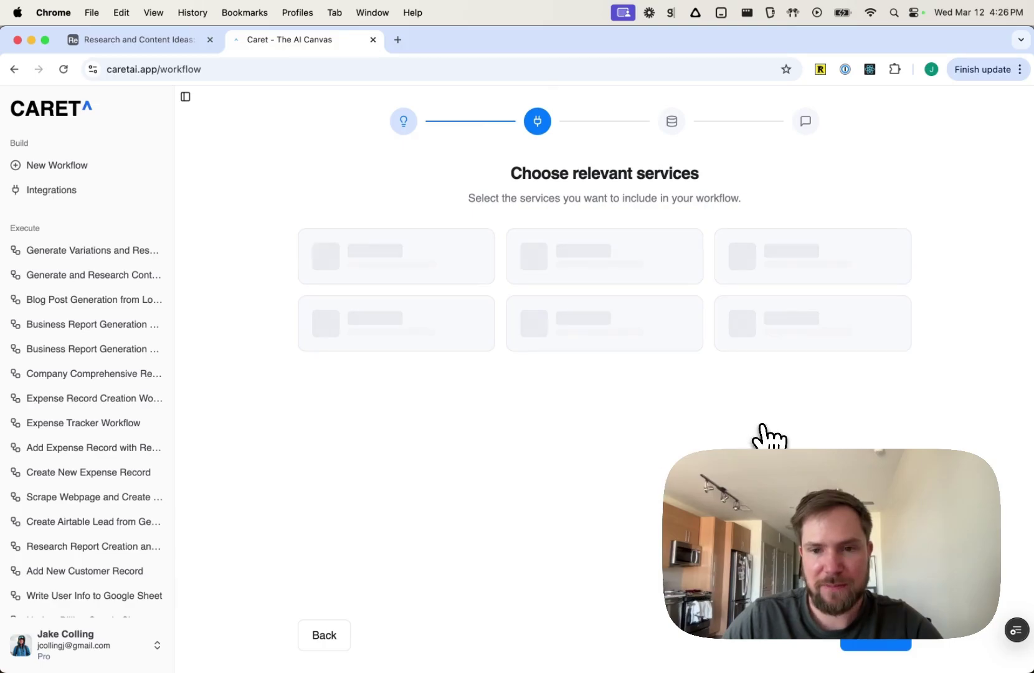
left_click(834, 265)
left_click(897, 645)
- Search the data sources for "content i" and select the Content Ideas Airtable table for the workflow
left_click(529, 252)
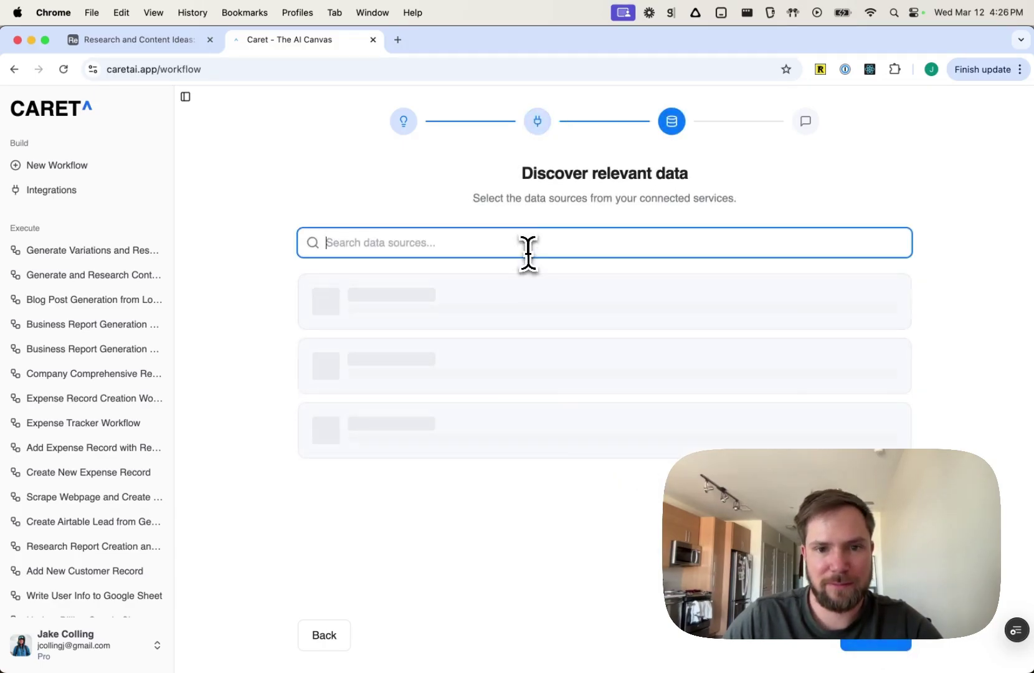
left_click(187, 42)
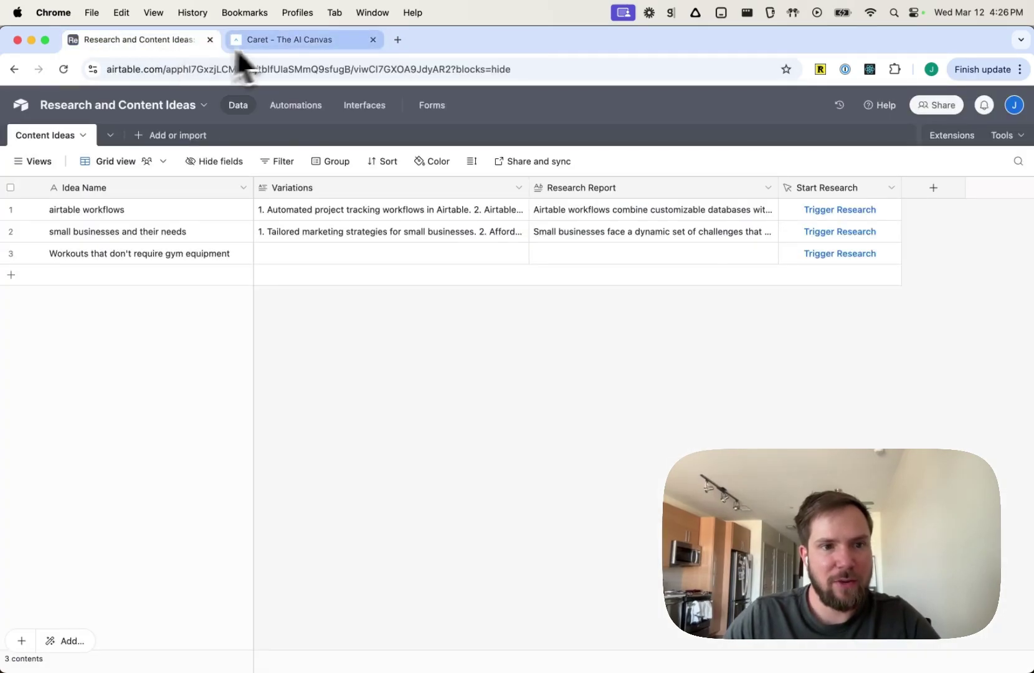
left_click(284, 43)
type("co")
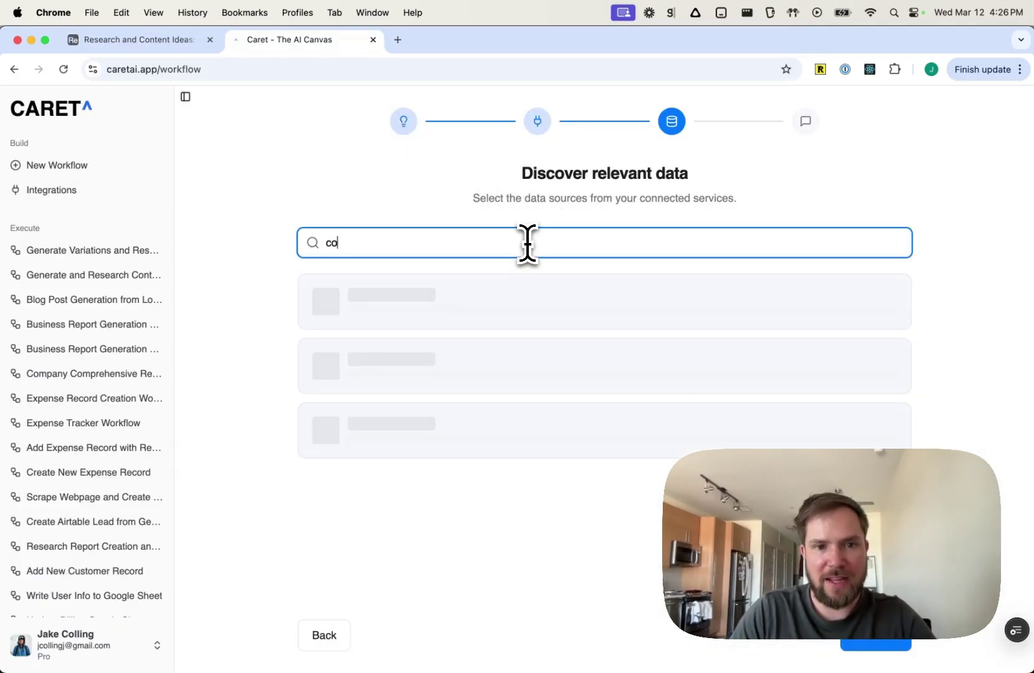
type("ntent i")
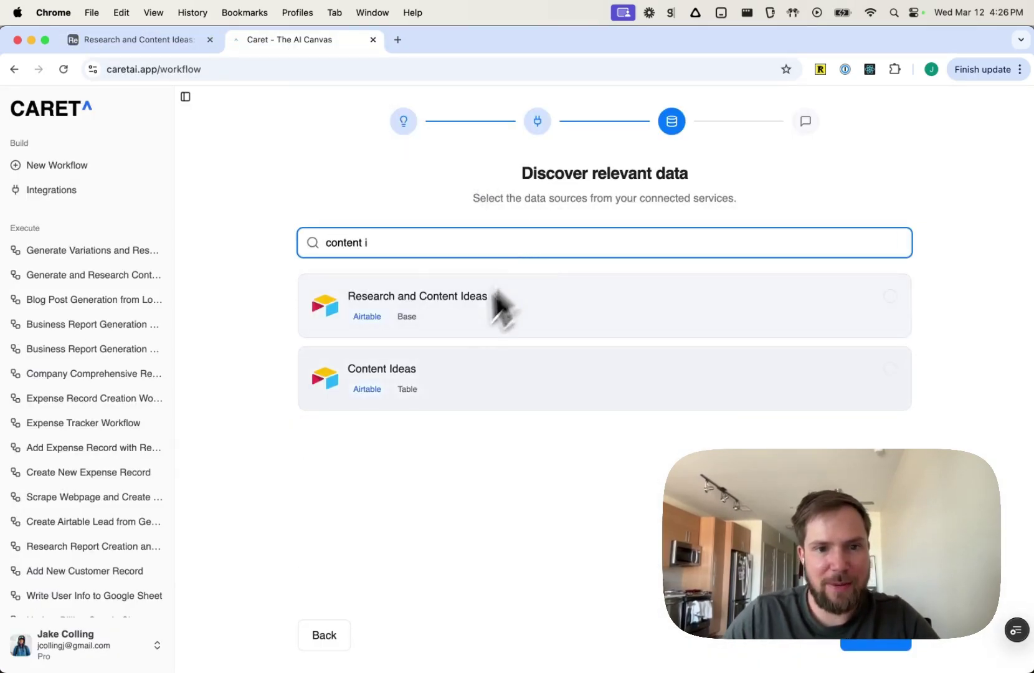
left_click(480, 403)
left_click(877, 648)
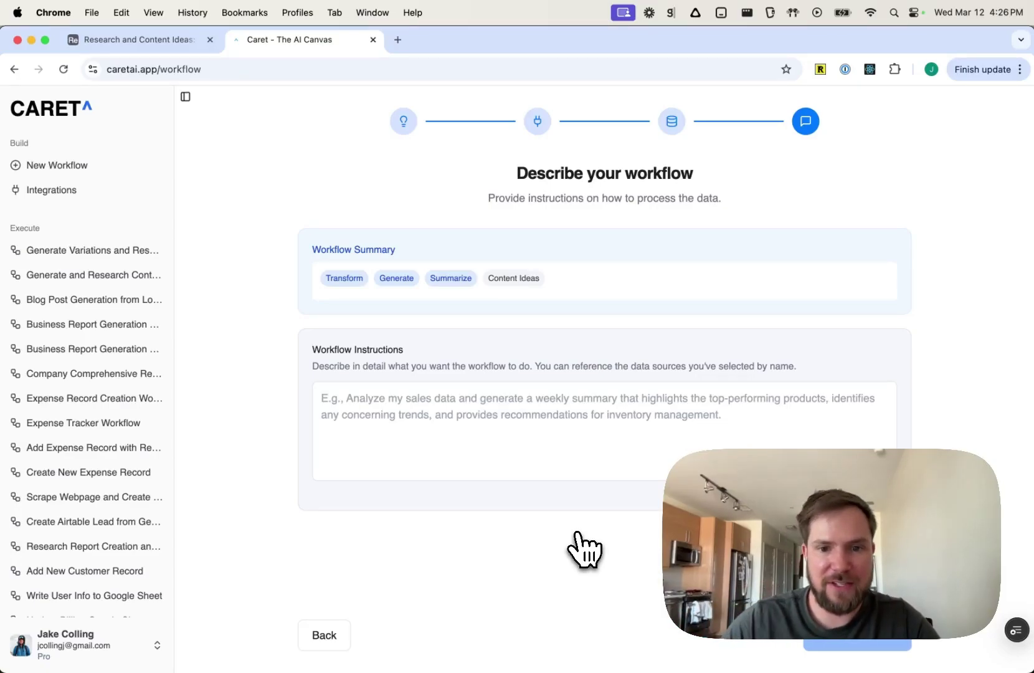
- Paste the saved instructions for creating idea variations, a research report and an Airtable record update from the clipboard history, and create the workflow
left_click(610, 424)
key("super+shift+v")
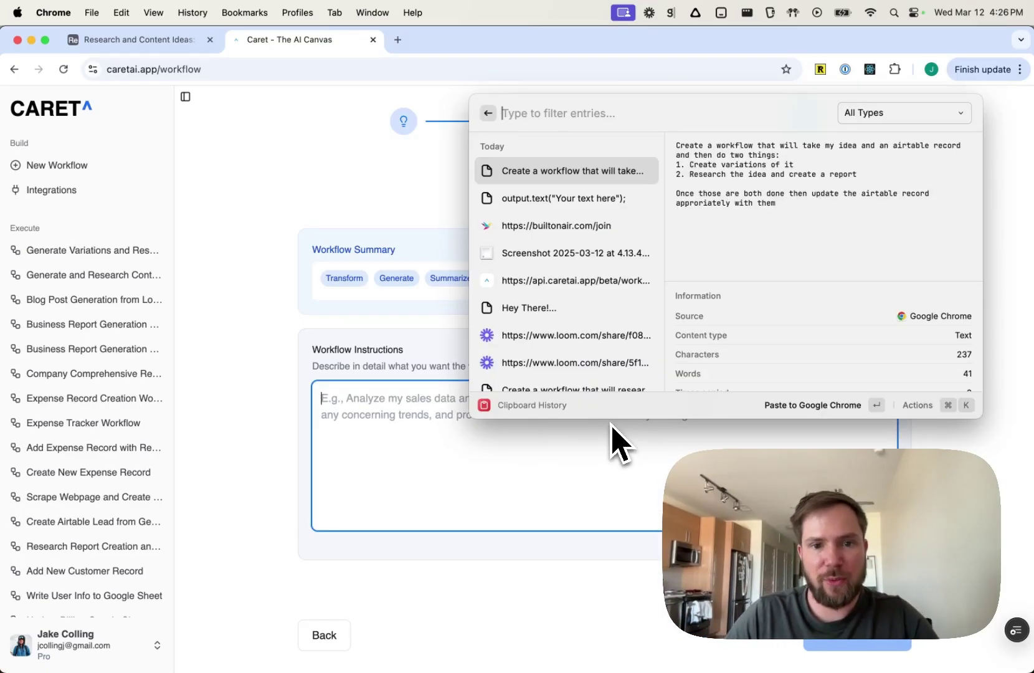
key("Return")
left_click_drag(364, 399, 769, 399)
left_click_drag(551, 436, 290, 439)
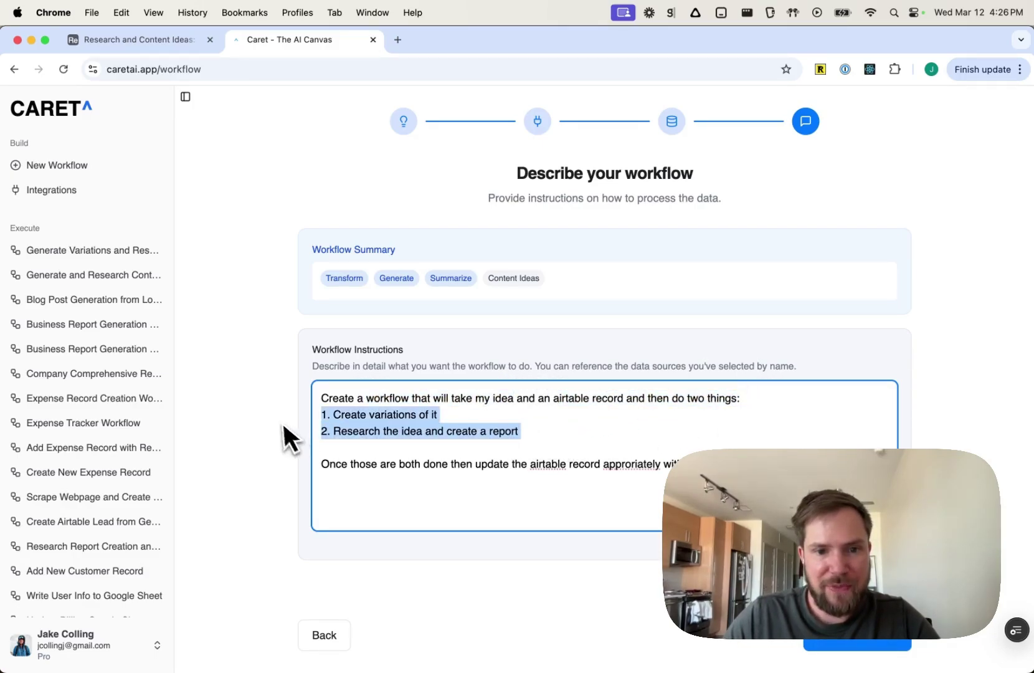
left_click(533, 448)
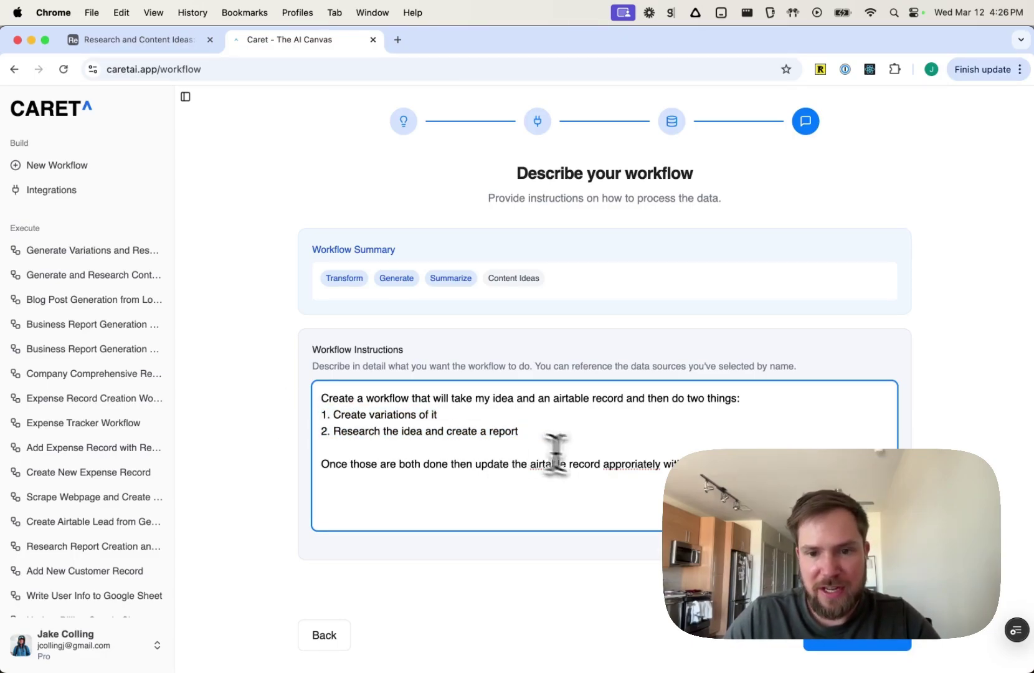
left_click(849, 648)
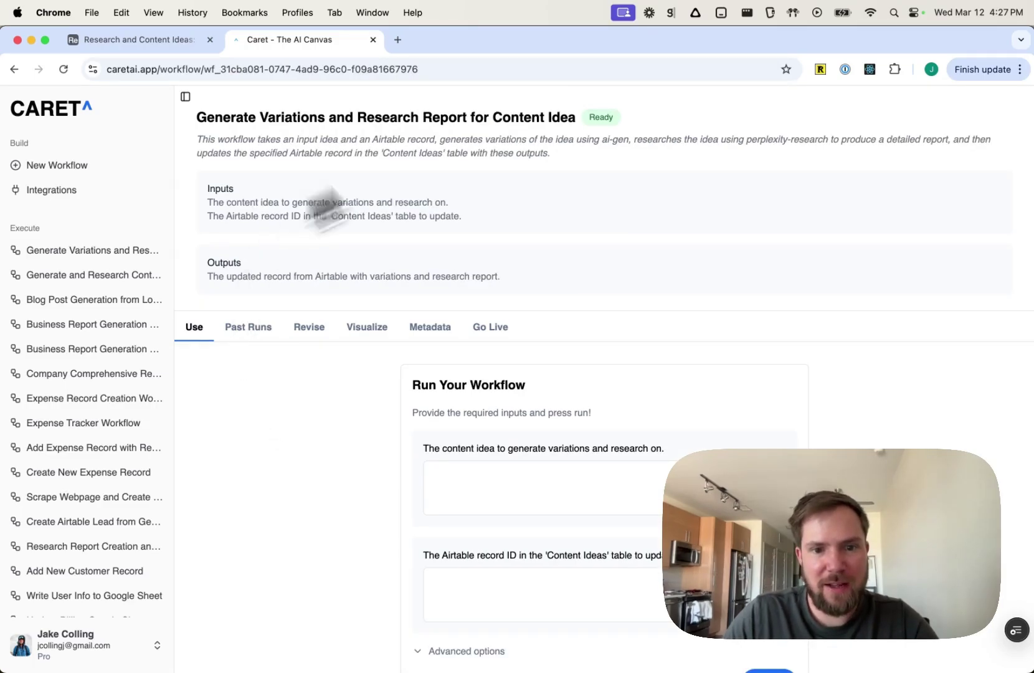
- Copy the new workflow's magic webhook URL from its Go Live settings
scroll(623, 202, "down", 2)
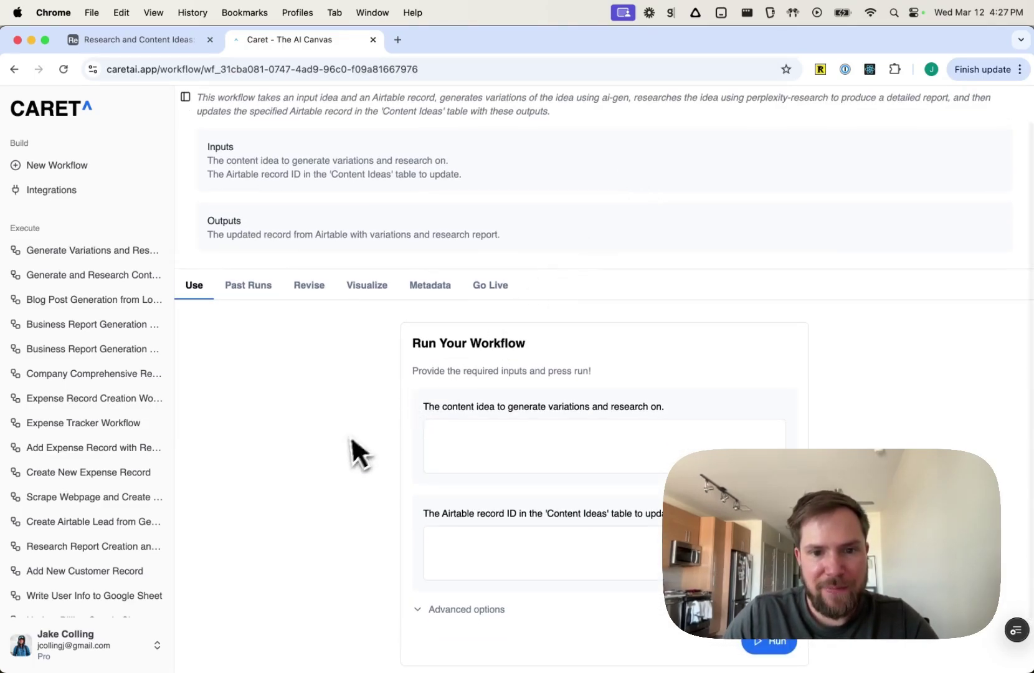
left_click(503, 530)
scroll(498, 535, "up", 2)
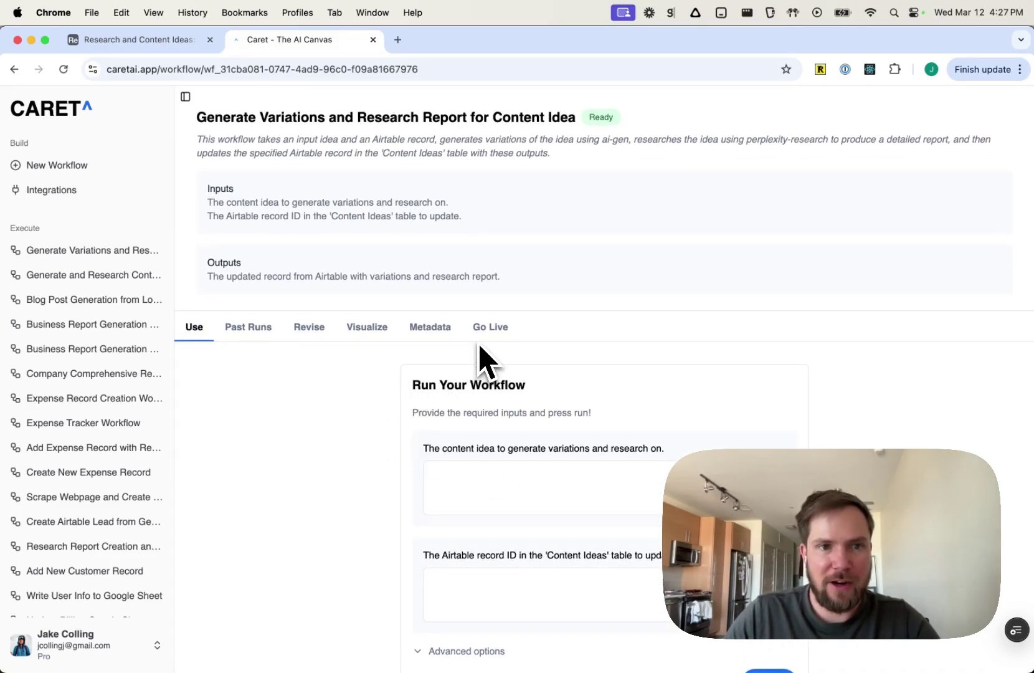
left_click(157, 44)
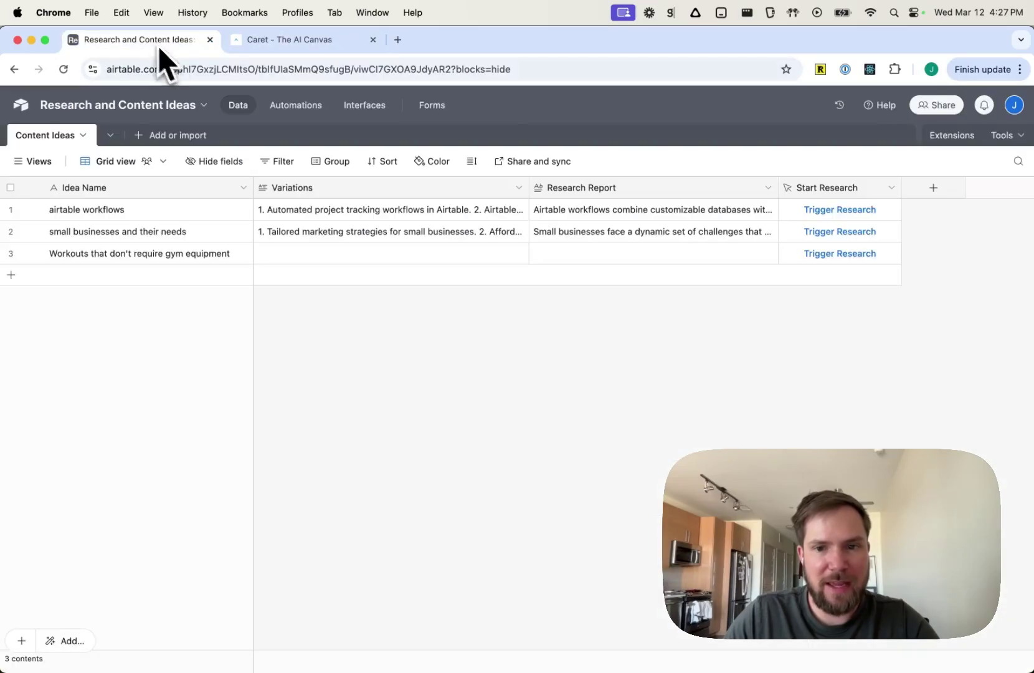
left_click(295, 44)
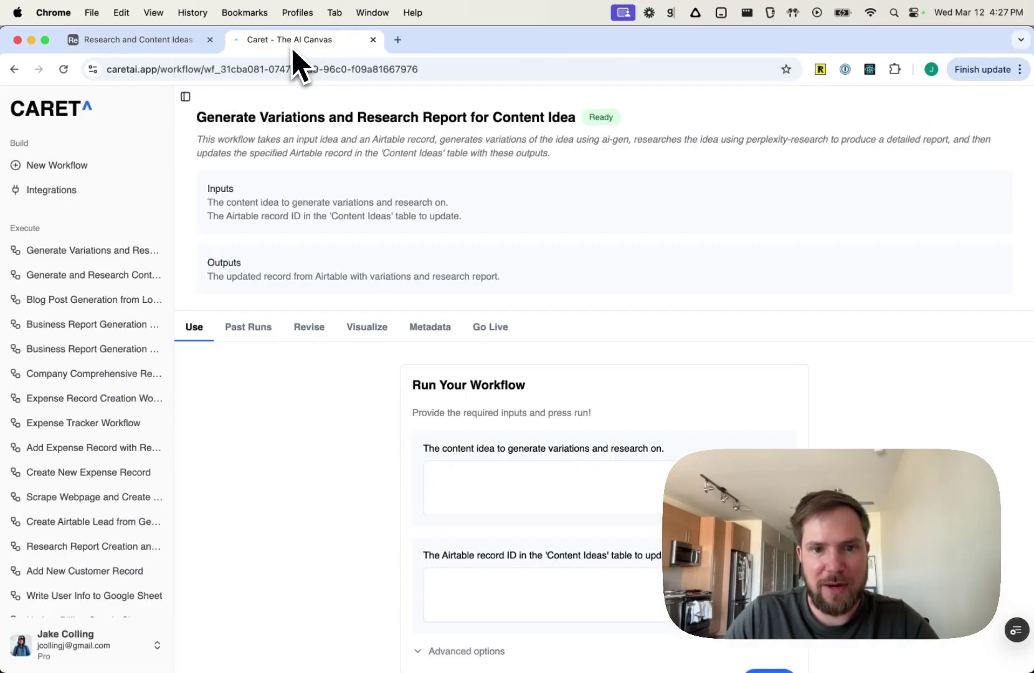
left_click(490, 328)
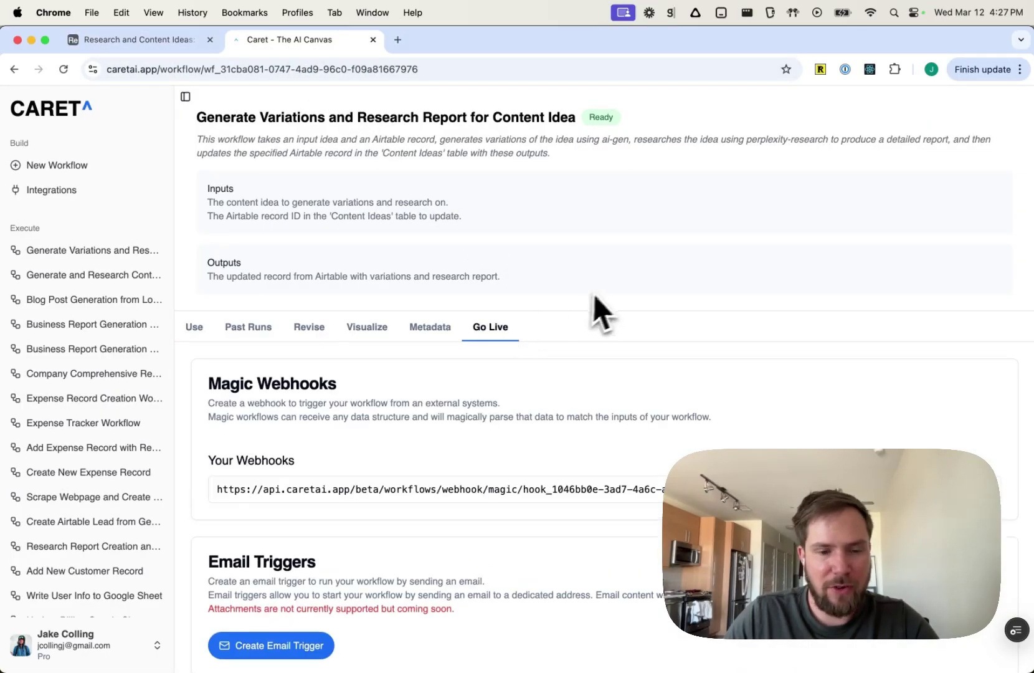
scroll(591, 298, "down", 2)
left_click_drag(247, 444, 469, 441)
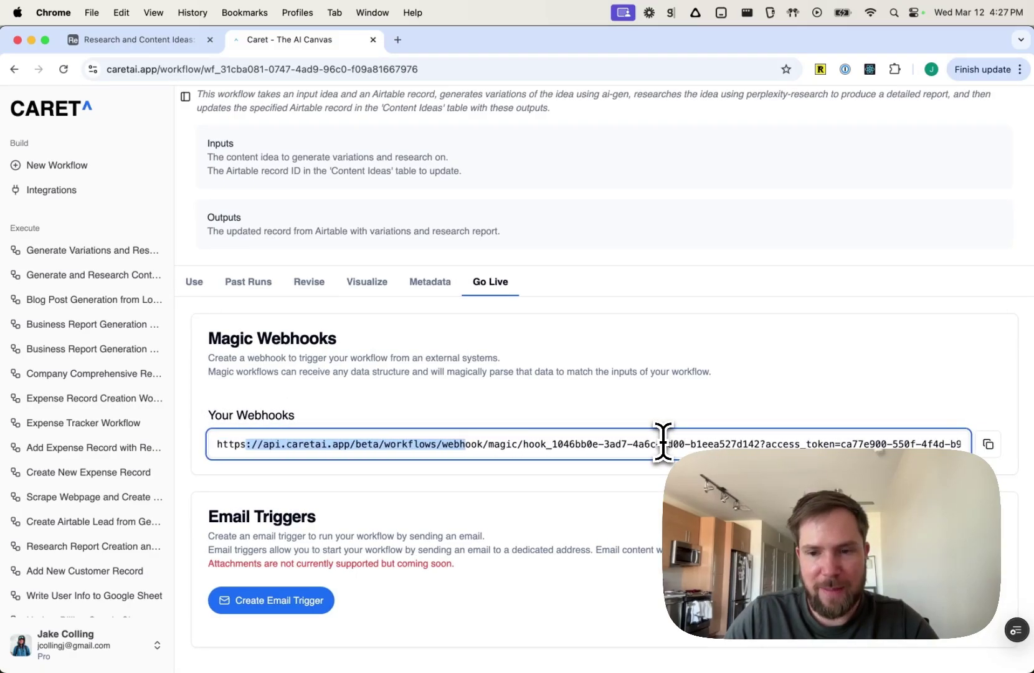
left_click(988, 444)
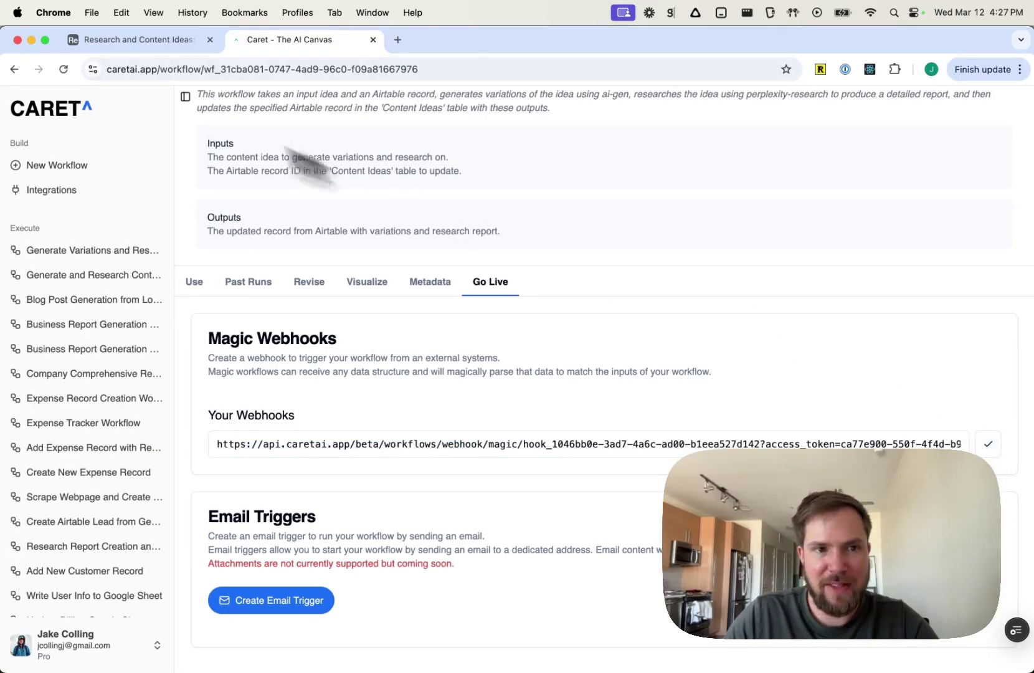
- Switch to Airtable and open the code of the Research Script linked to the Start Research button field
left_click(125, 39)
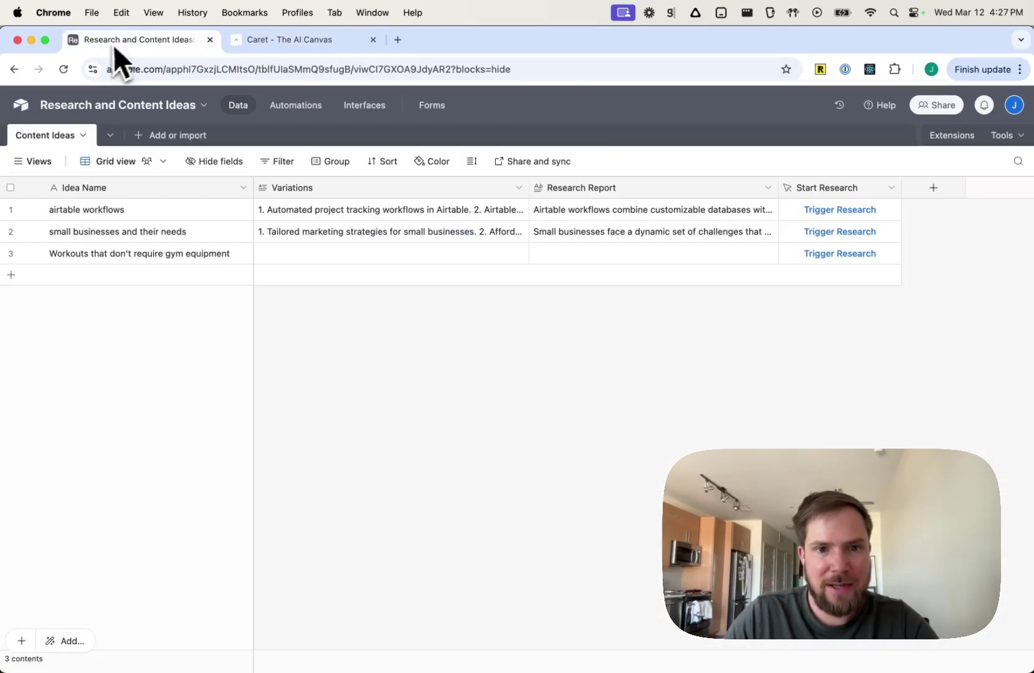
right_click(884, 215)
right_click(831, 187)
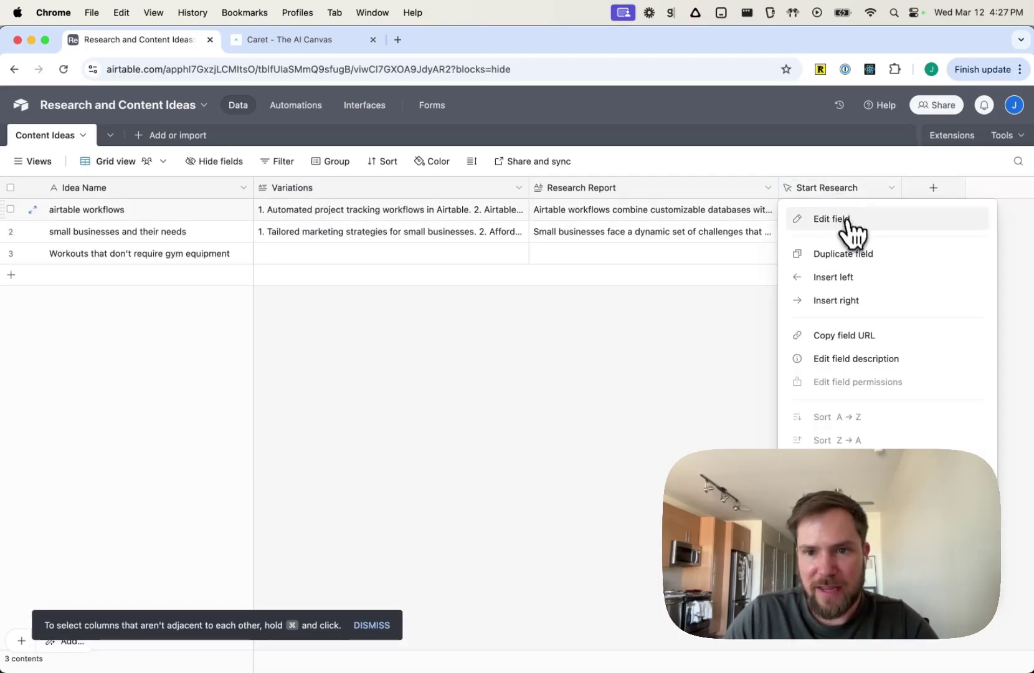
left_click(828, 219)
left_click(608, 330)
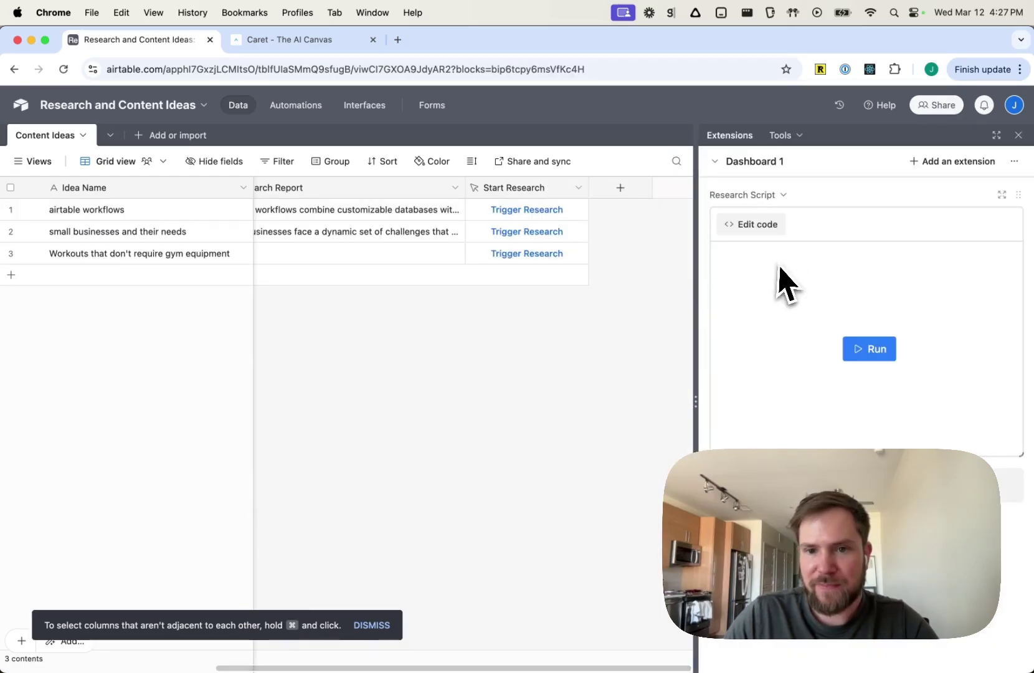
left_click(750, 225)
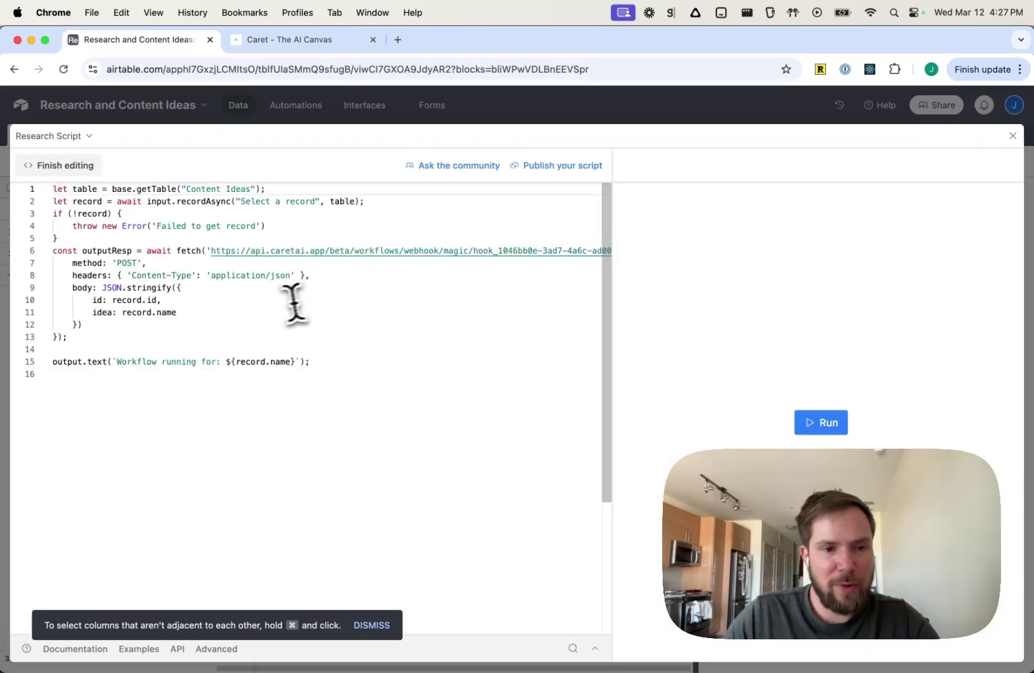
- Examine the script's record selection, webhook fetch URL and JSON body, and close the enlarged code editor
left_click_drag(311, 363, 42, 168)
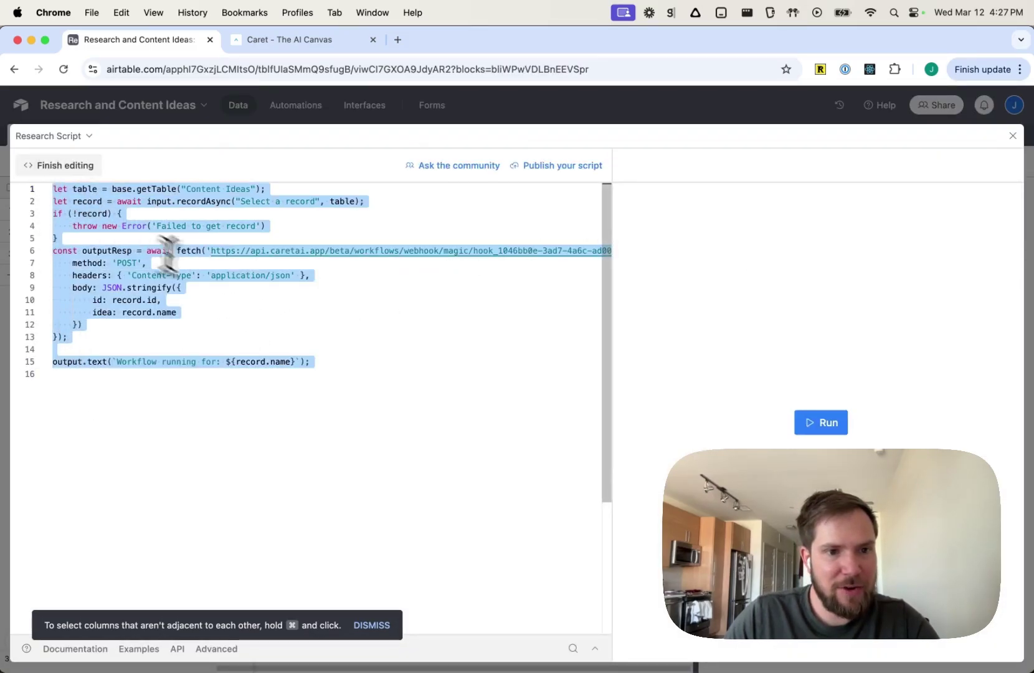
left_click(223, 288)
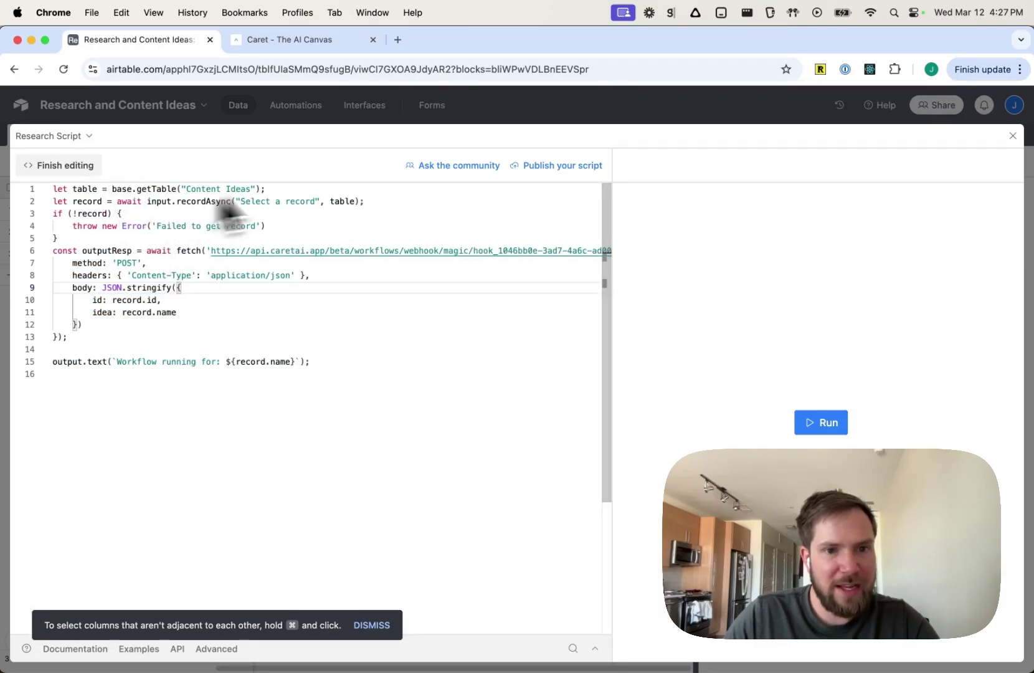
left_click_drag(393, 199, 9, 203)
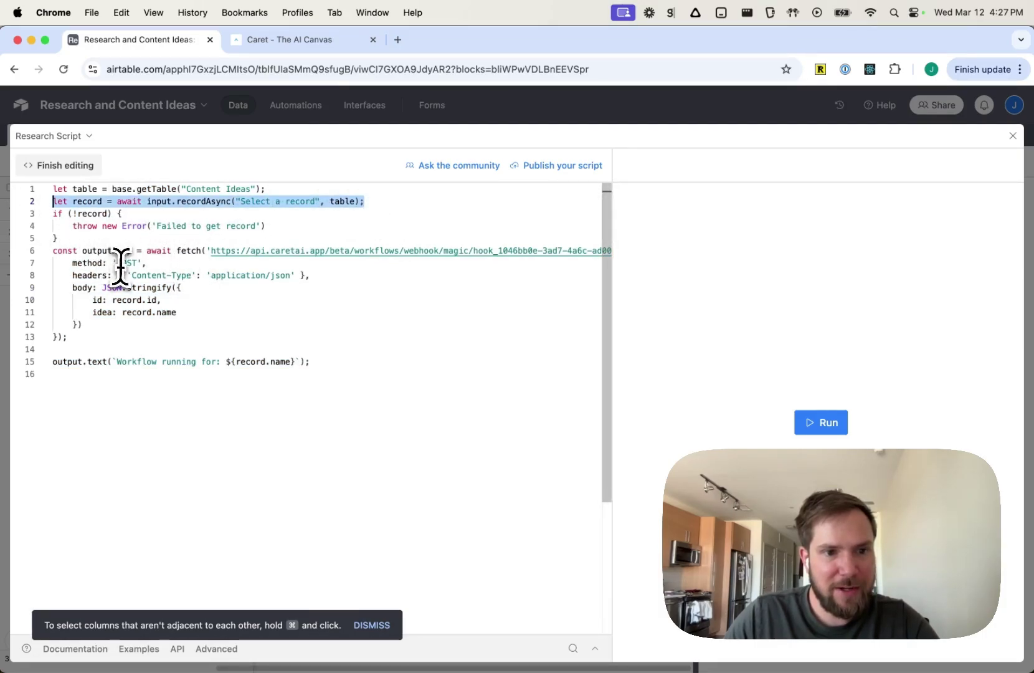
left_click_drag(93, 325, 30, 296)
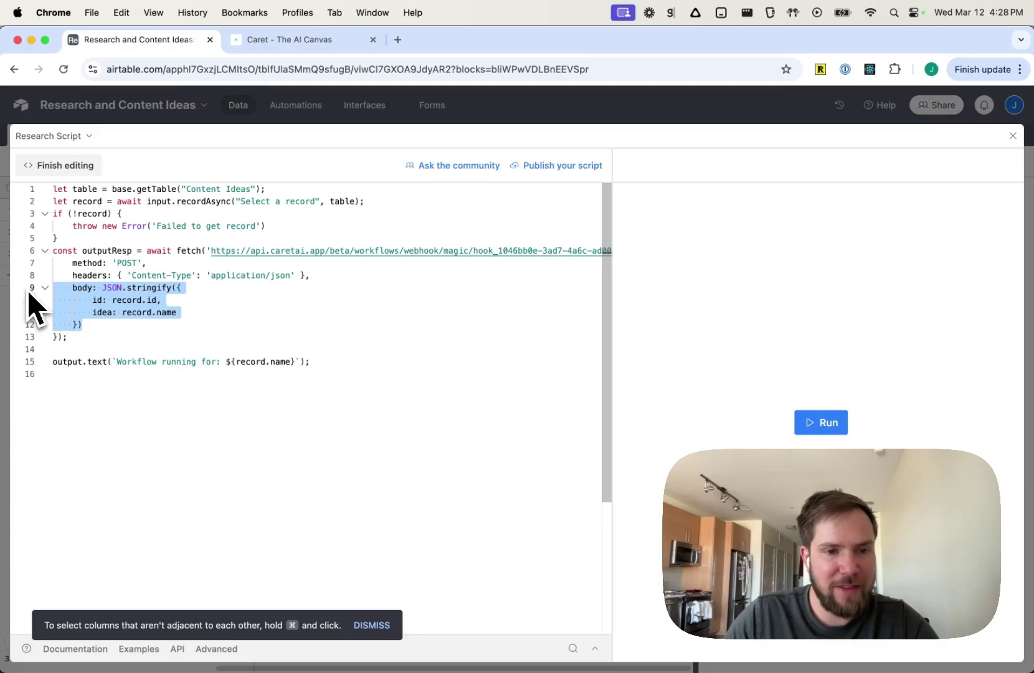
left_click(211, 252)
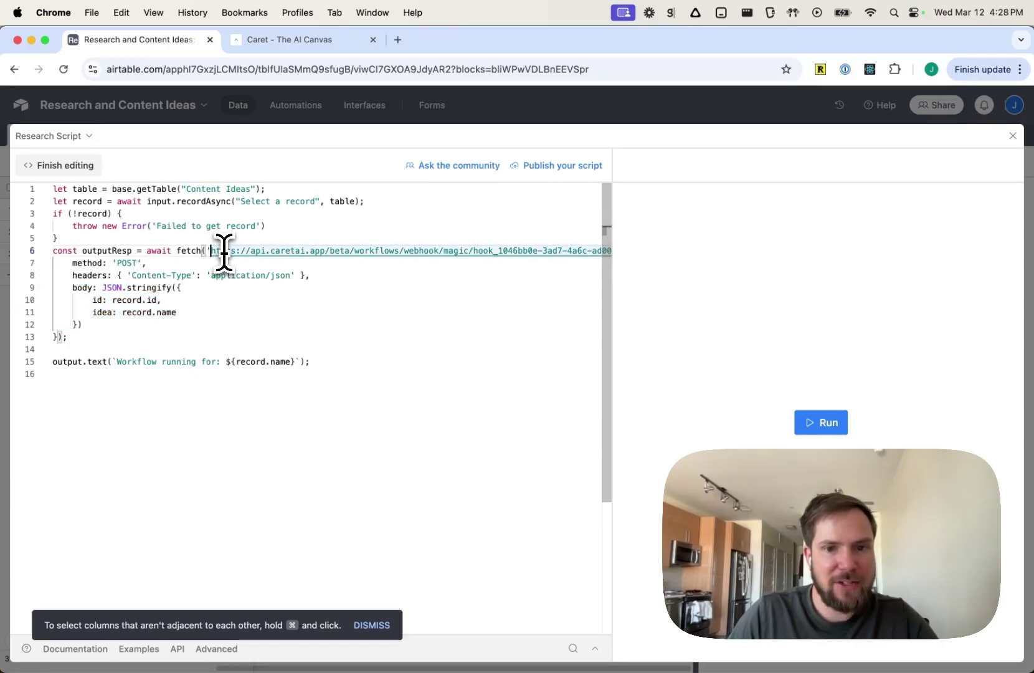
key("shift+End")
scroll(227, 259, "left", 5)
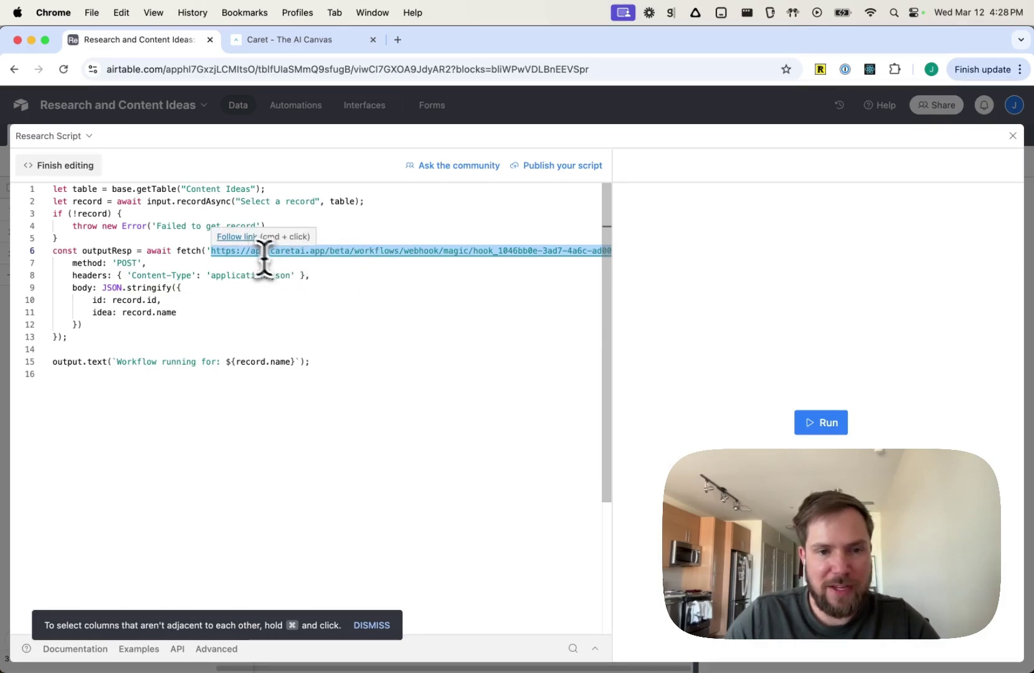
left_click(370, 298)
left_click(155, 397)
key("super+a")
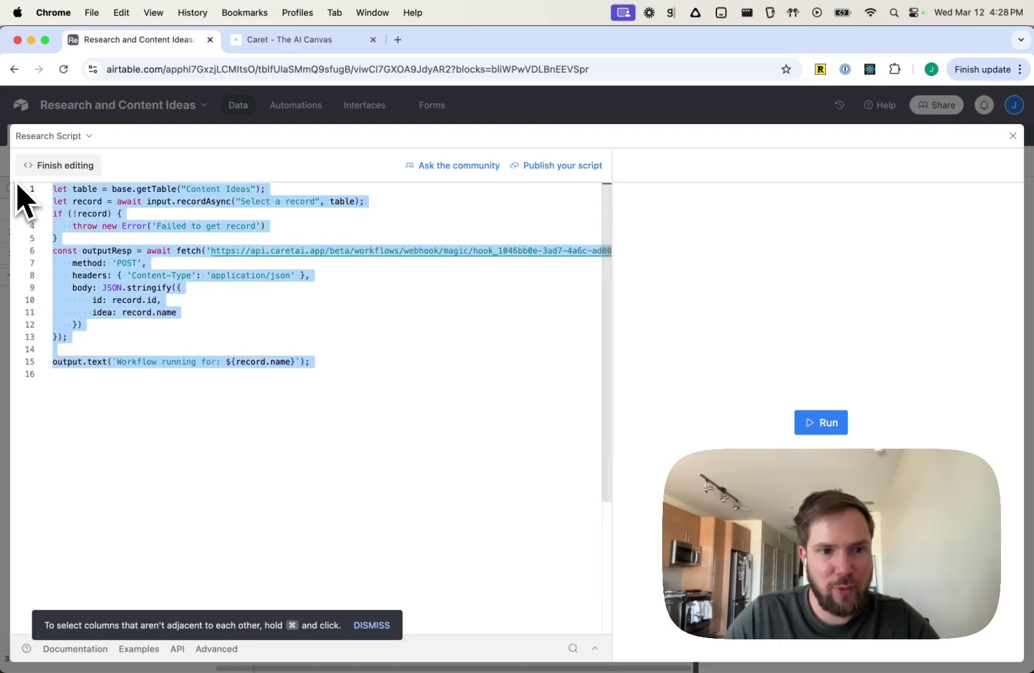
left_click(1012, 136)
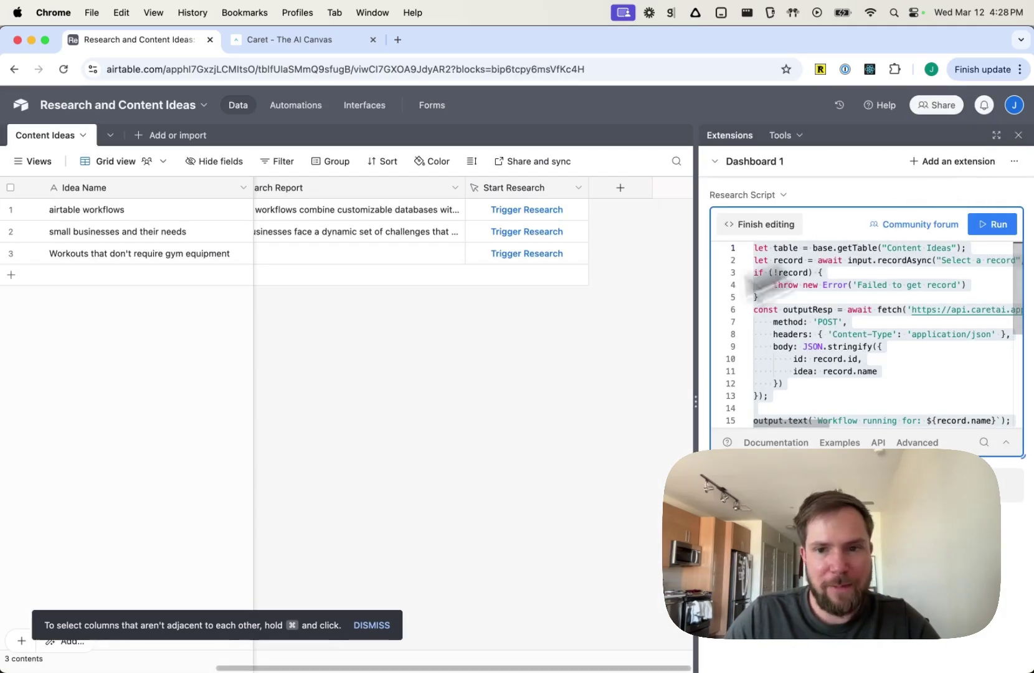
- Trigger the research workflow for the record "Workouts that don't require gym equipment" and check the script's output
scroll(482, 411, "right", 3)
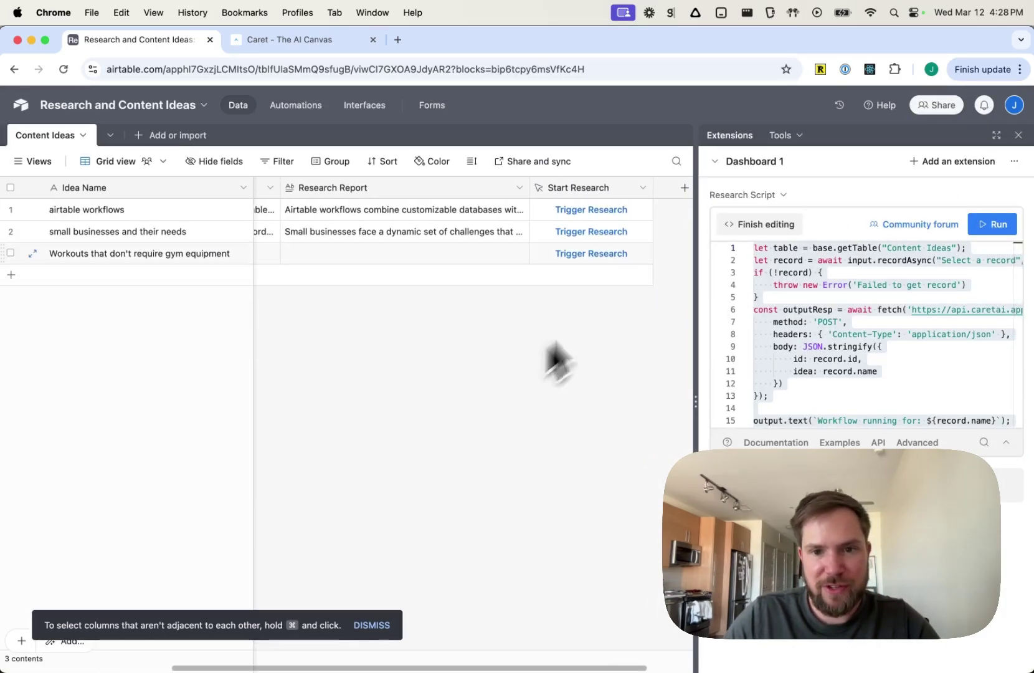
left_click(591, 253)
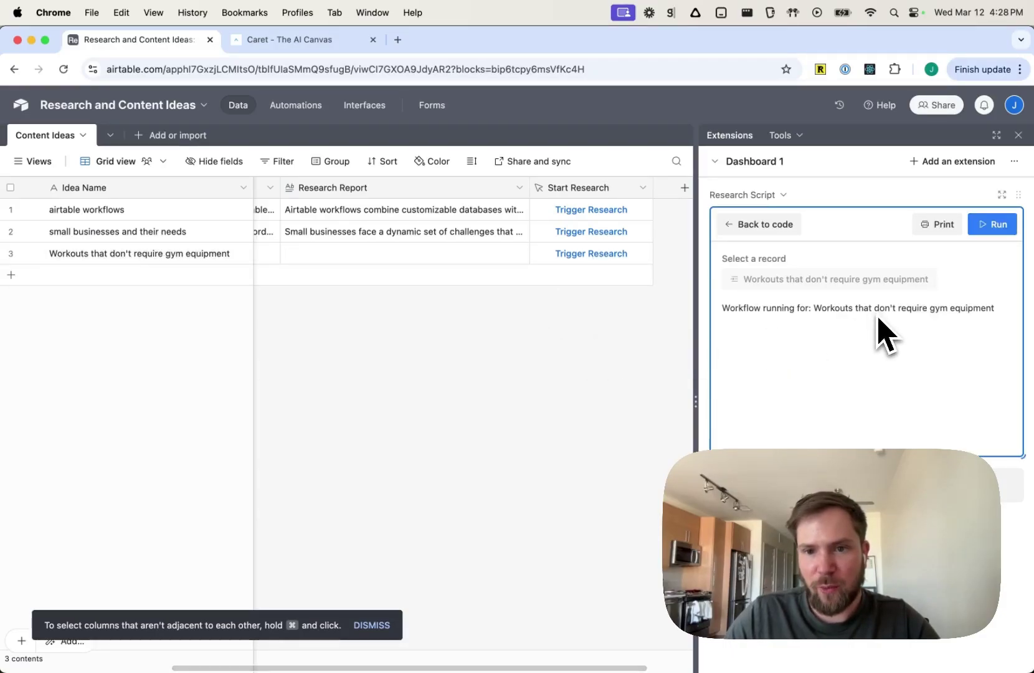
left_click_drag(736, 308, 984, 308)
left_click(504, 393)
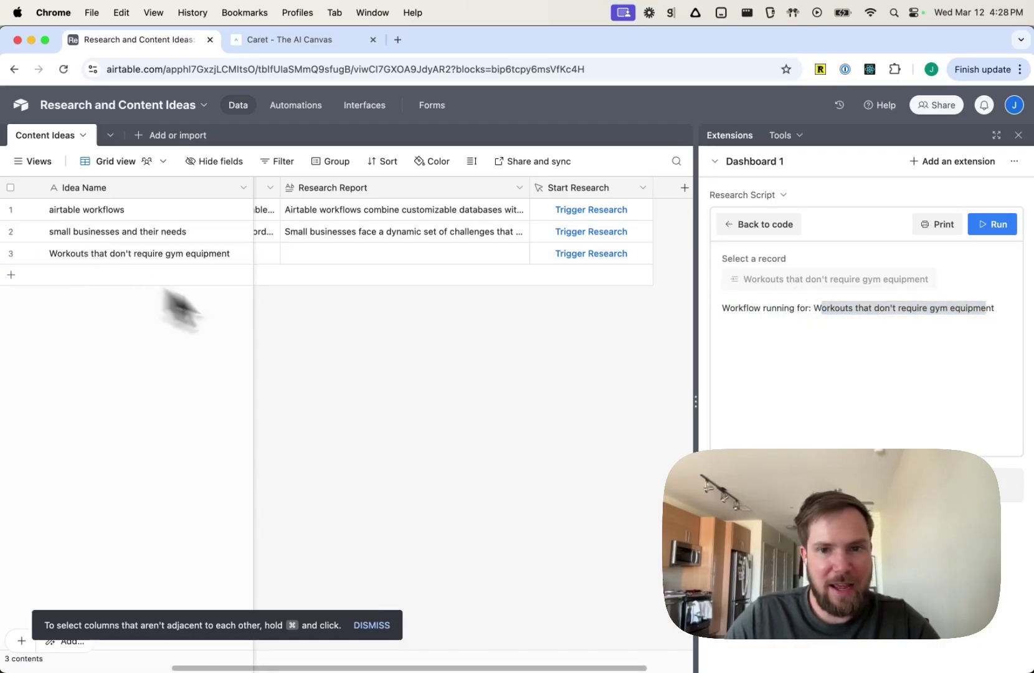
- Switch to Caret and check the status of the workout idea's run in the workflow's past runs
left_click(330, 39)
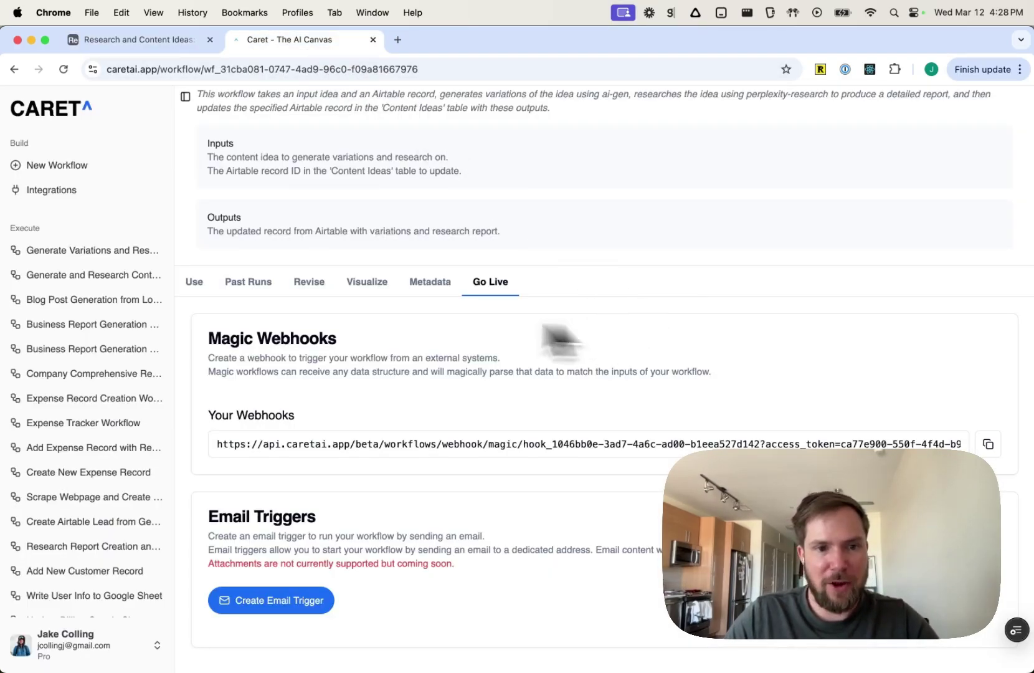
left_click(249, 281)
scroll(526, 259, "down", 1)
scroll(545, 255, "up", 1)
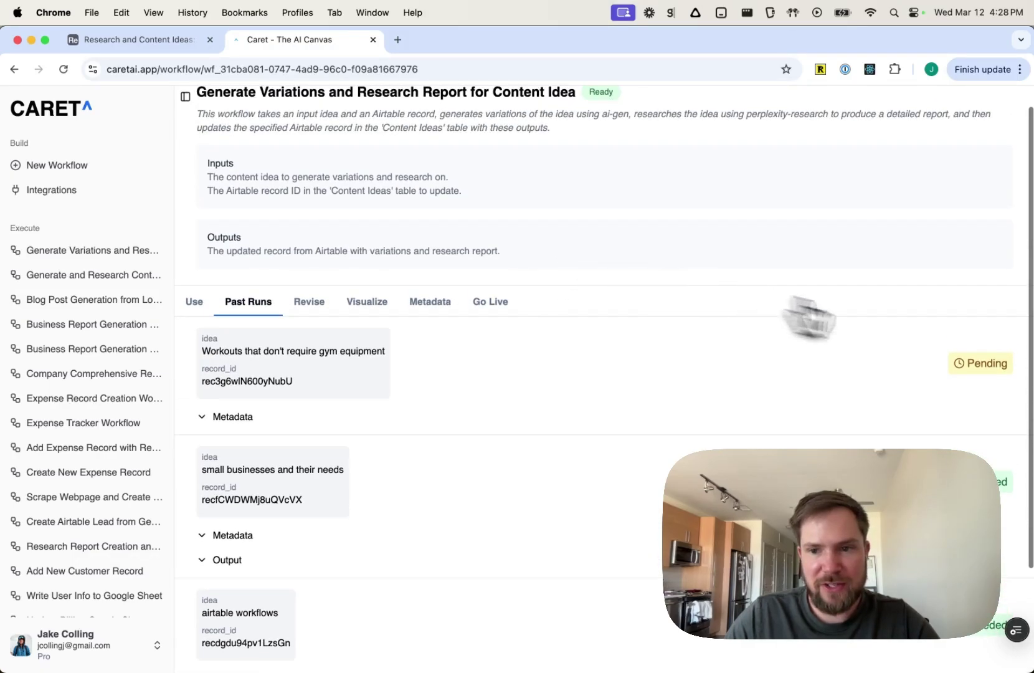
scroll(897, 393, "up", 1)
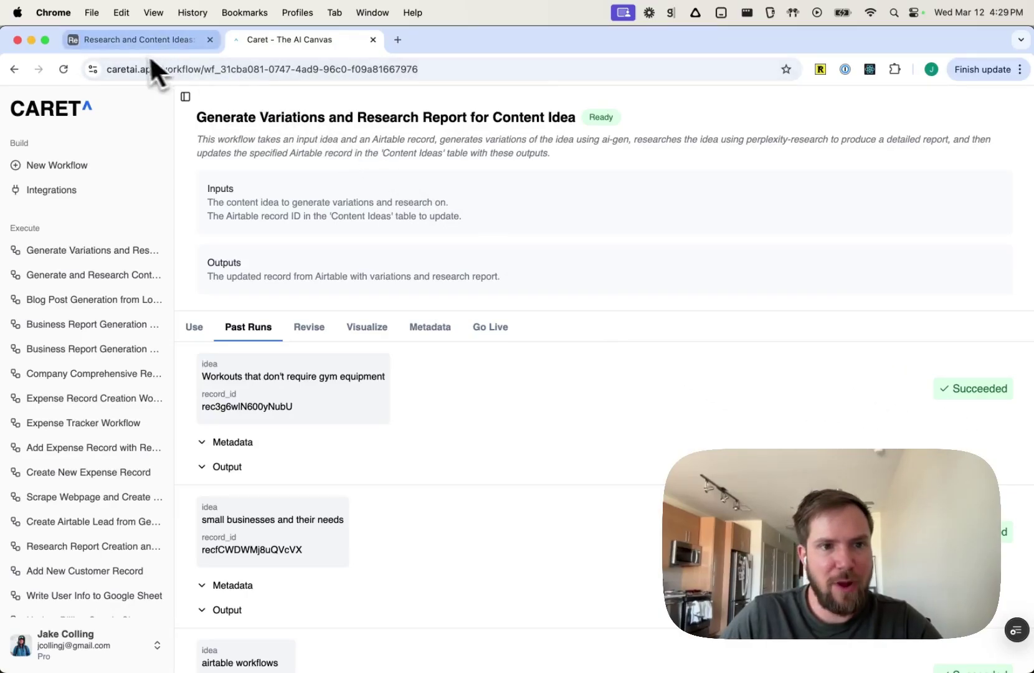
- Return to Airtable and examine the Variations cell of the record "Workouts that don't require gym equipment"
left_click(143, 39)
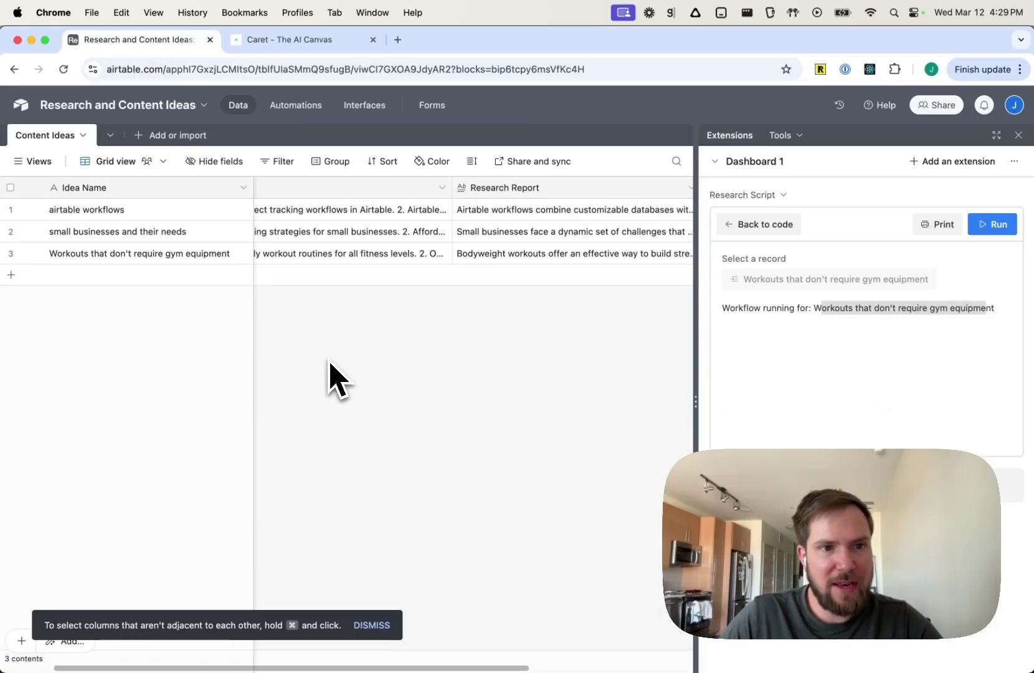
scroll(331, 379, "left", 3)
left_click(311, 254)
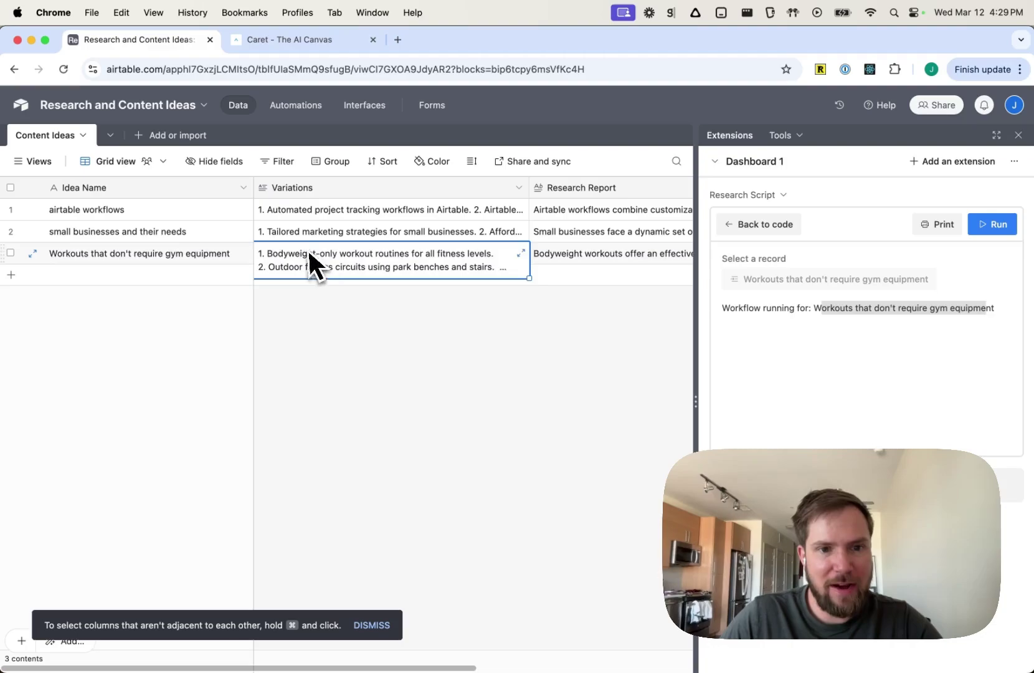
left_click(461, 321)
scroll(497, 334, "right", 2)
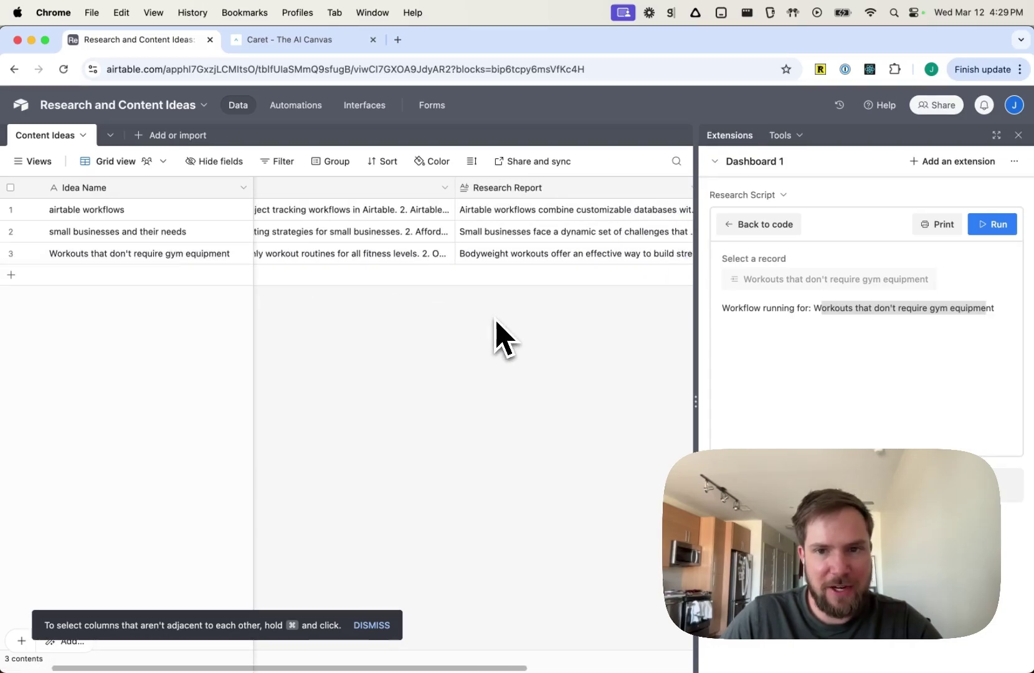
- Expand the Research Report of the gym-free workouts record, read it through to the citations, and close it
left_click(584, 258)
scroll(654, 259, "right", 2)
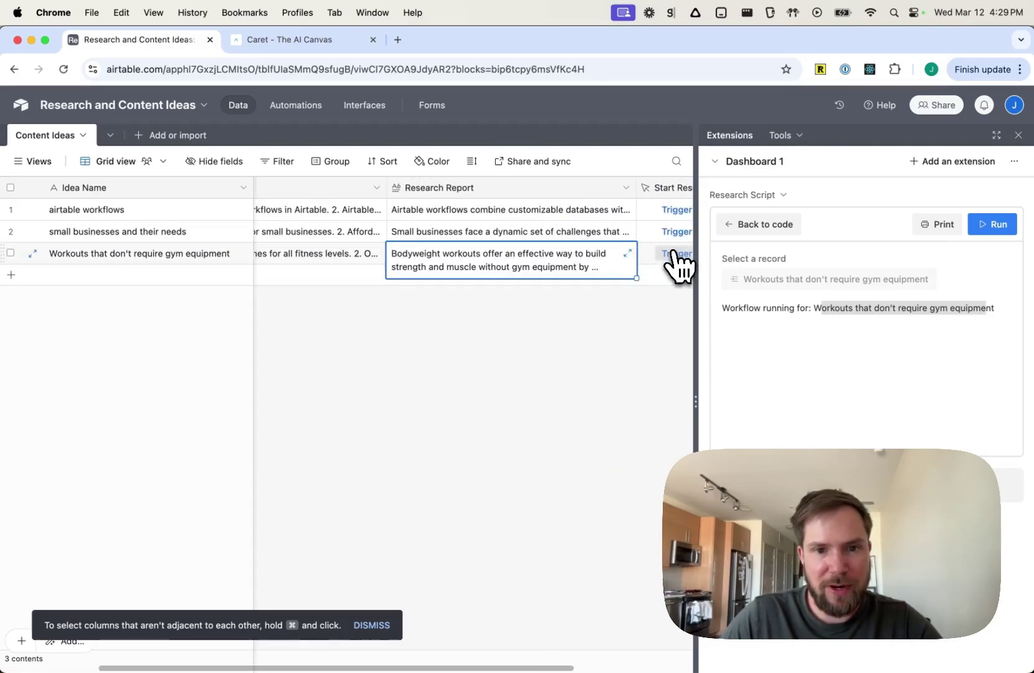
left_click(628, 253)
scroll(184, 318, "down", 2)
scroll(184, 318, "down", 3)
scroll(183, 317, "up", 1)
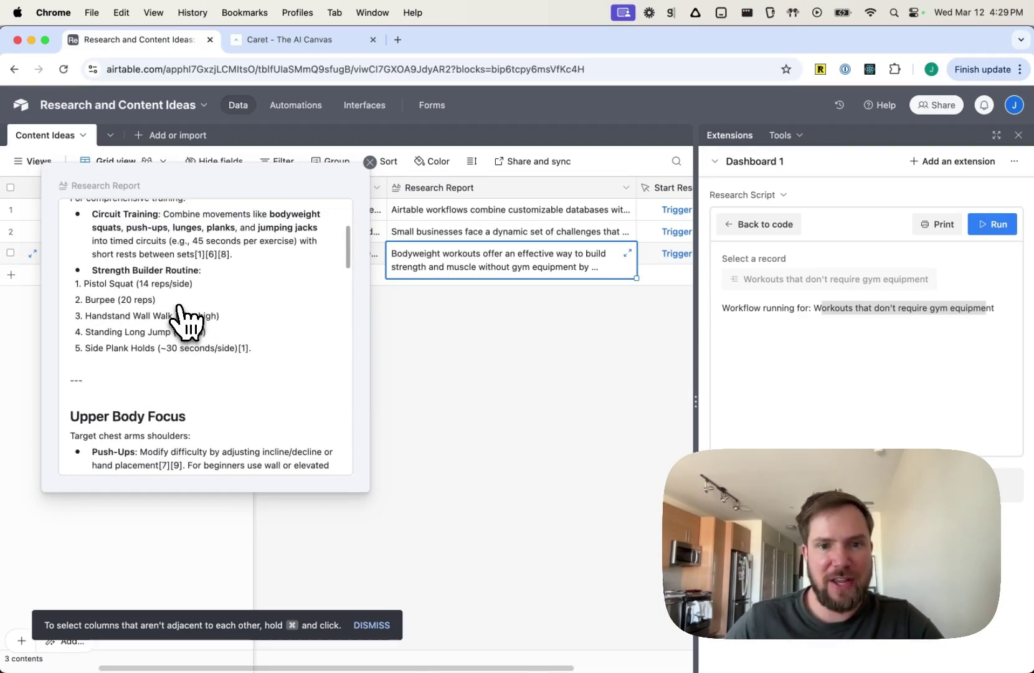
scroll(182, 320, "up", 5)
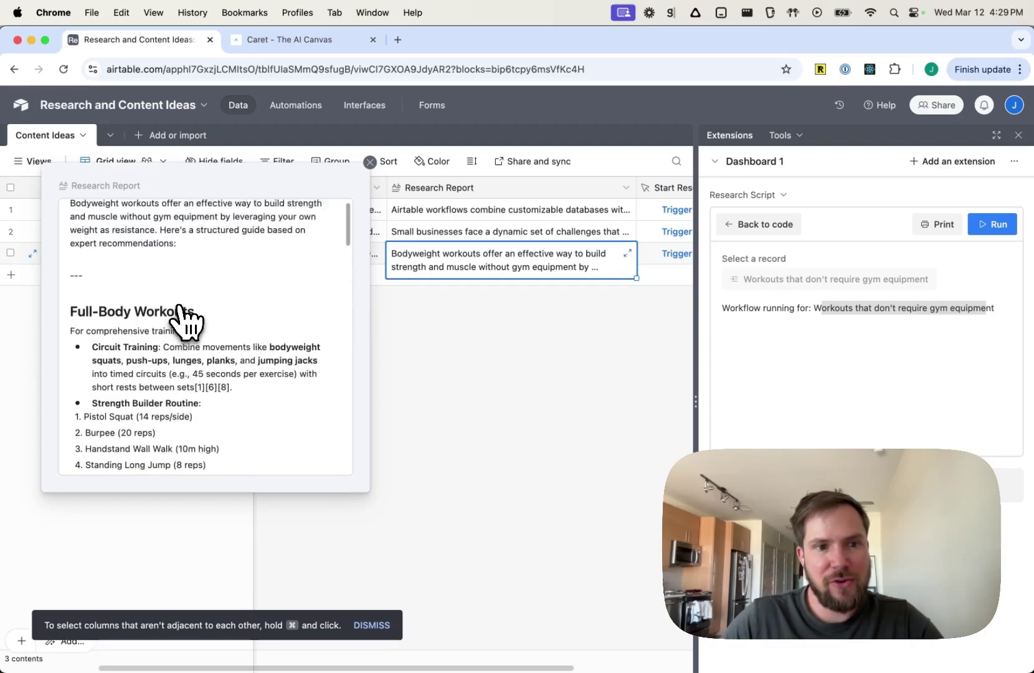
scroll(223, 376, "down", 10)
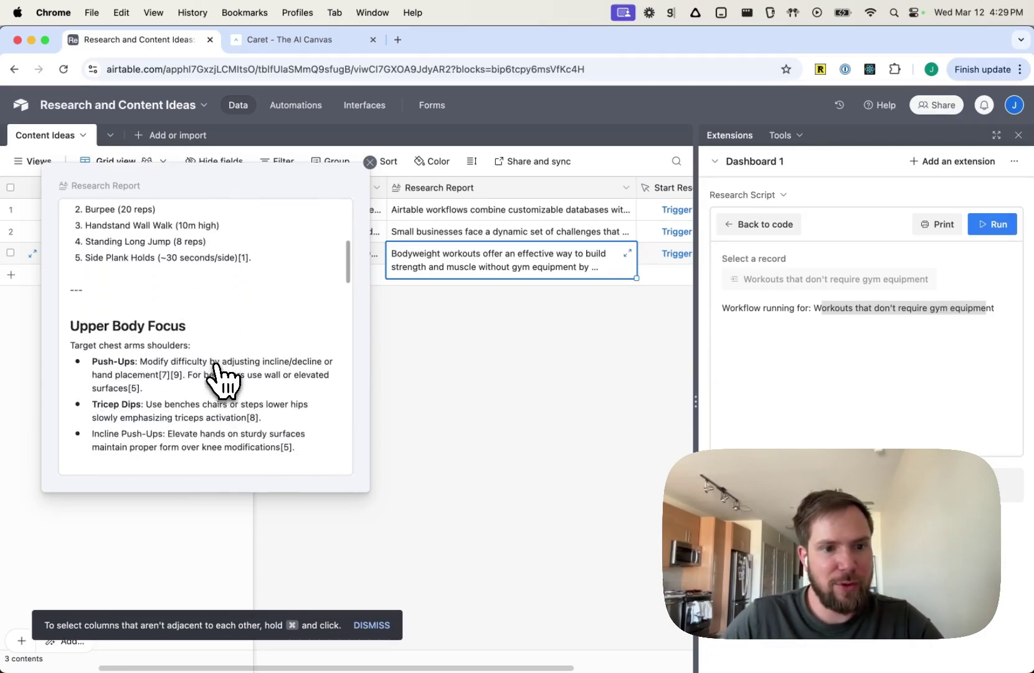
scroll(223, 377, "down", 10)
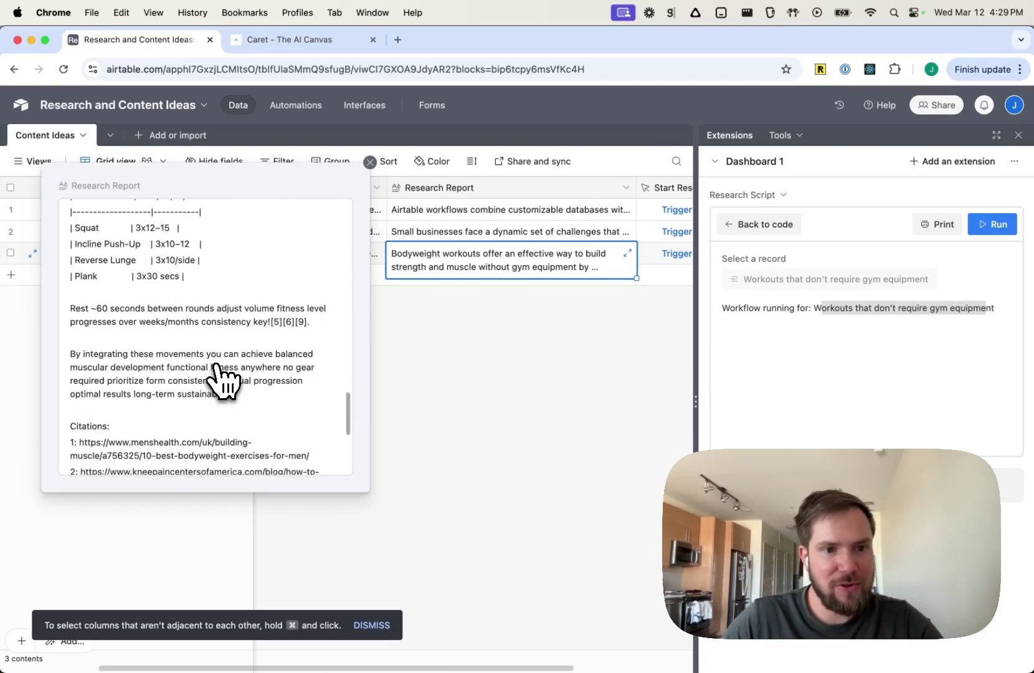
left_click(485, 380)
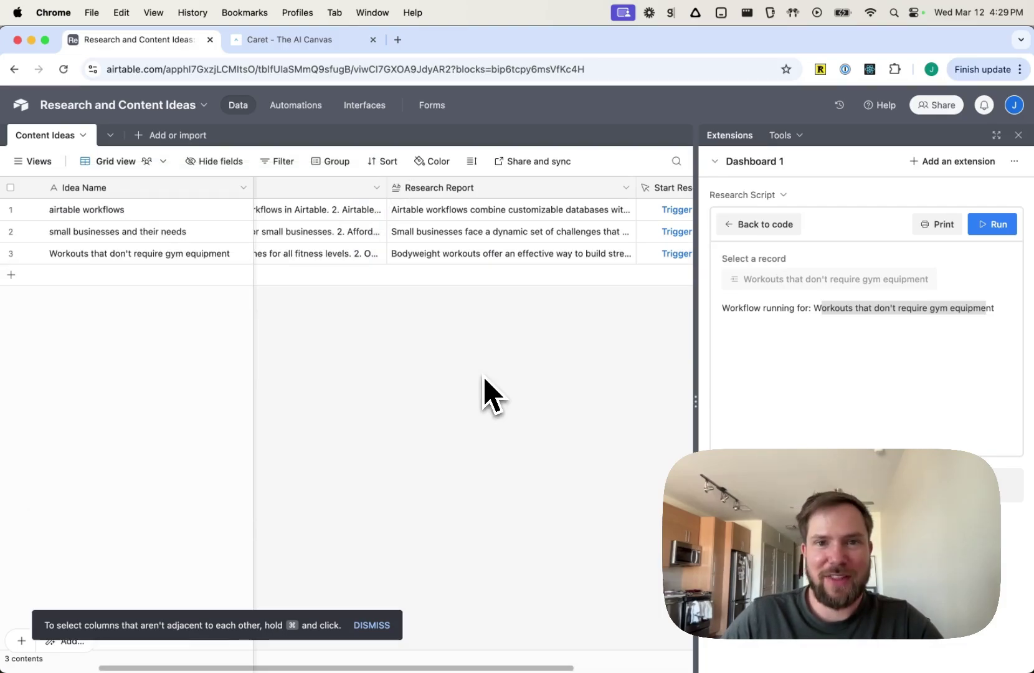